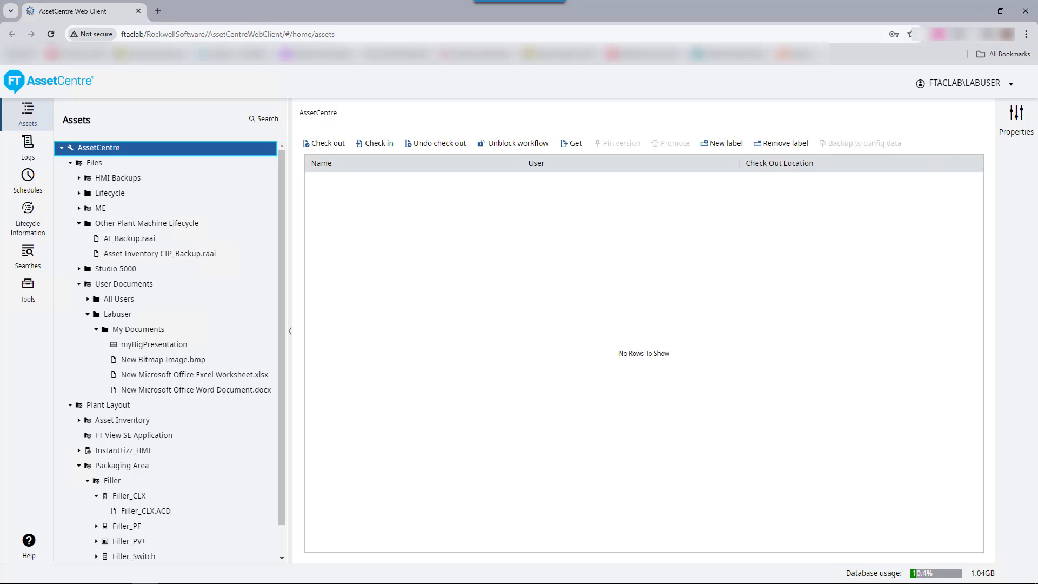
Step: Show the history of Filler_CLX.ACD under Packaging Area > Filler, checked in at version 33
{"action": "left_click", "coordinate": [162, 360]}
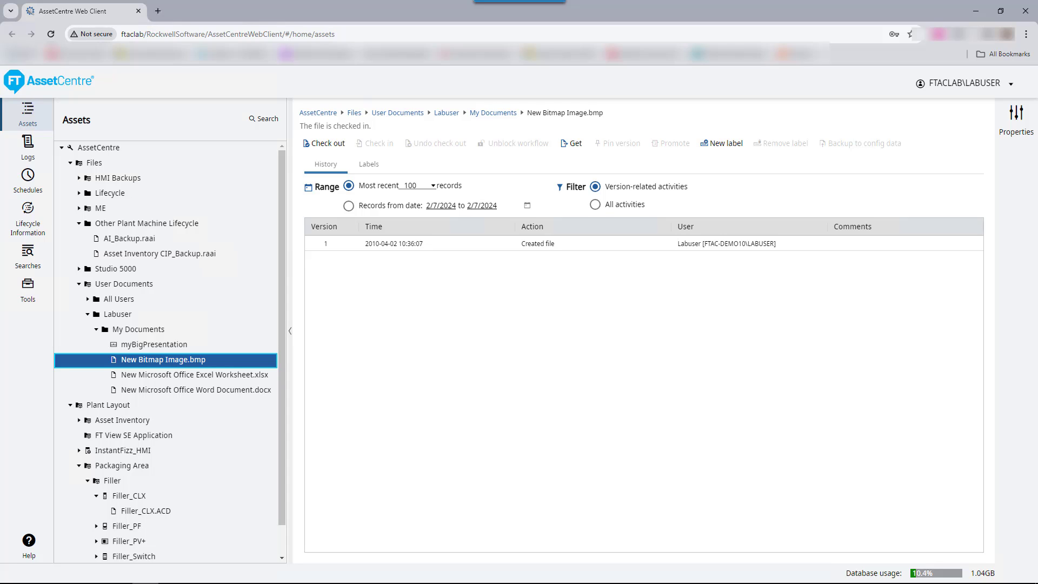
{"action": "left_click", "coordinate": [146, 511]}
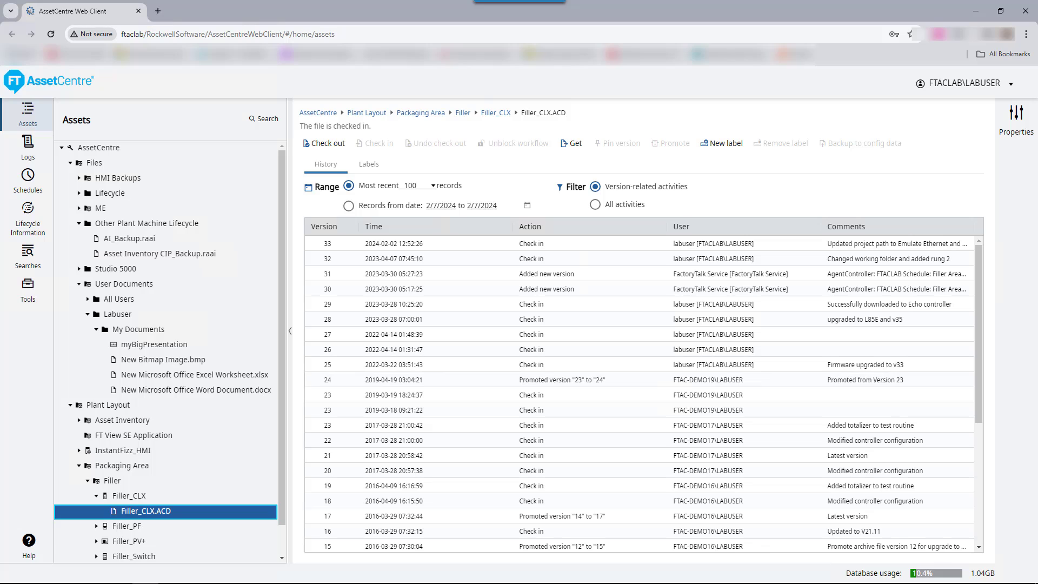
{"action": "left_click", "coordinate": [327, 243]}
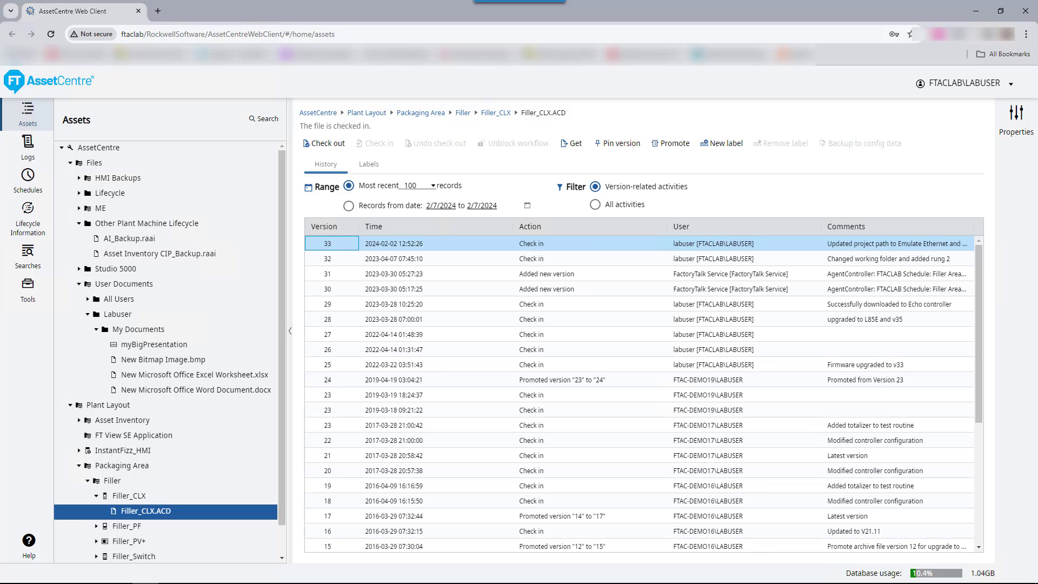
{"action": "key", "text": "shift+Tab"}
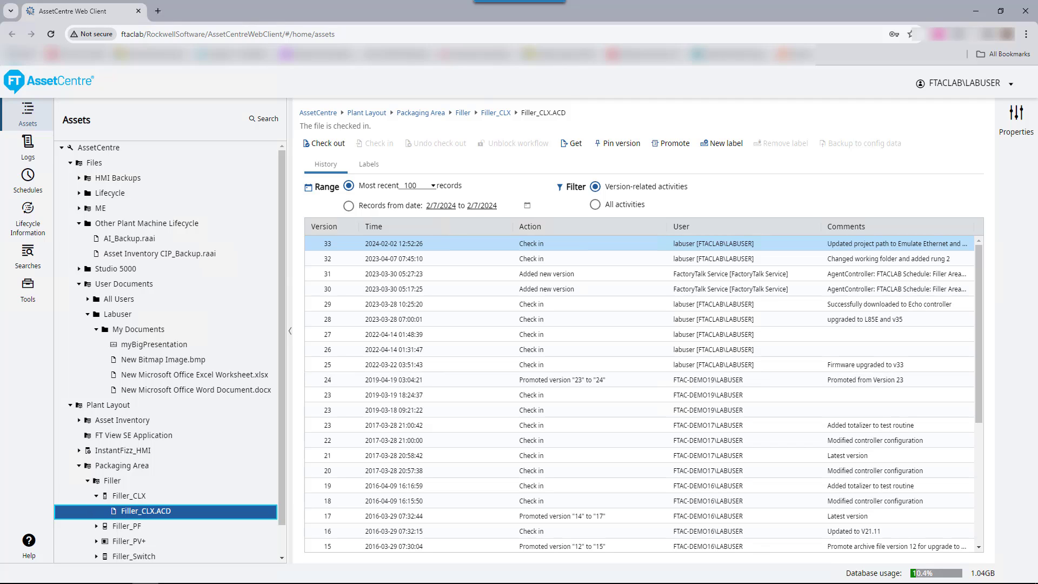
Step: Check out Filler_CLX.ACD with a local copy, downloading 20240207 Filler_CLX.zip (3.5 MB)
{"action": "left_click", "coordinate": [324, 143]}
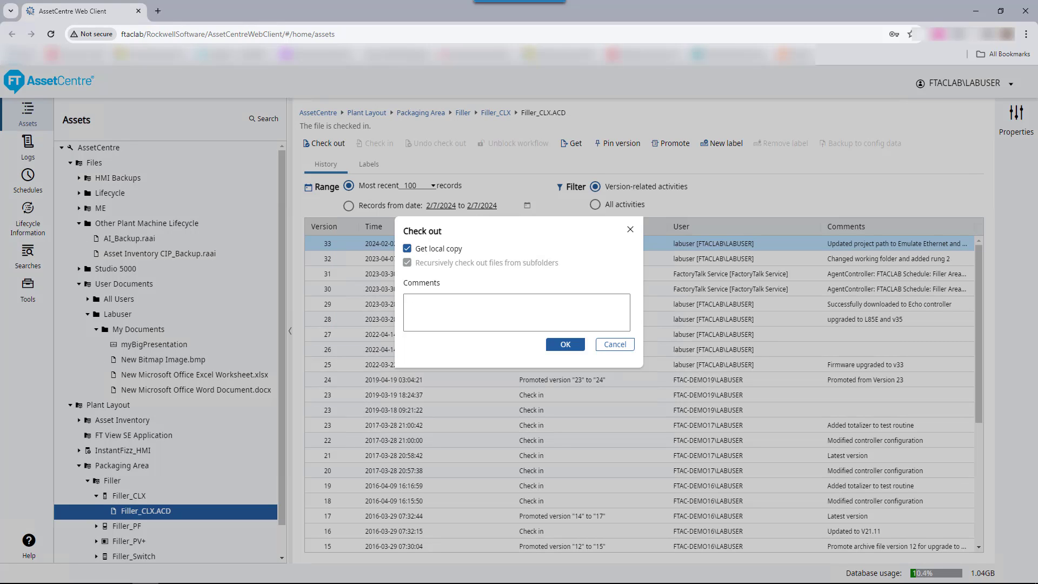
{"action": "key", "text": "Return"}
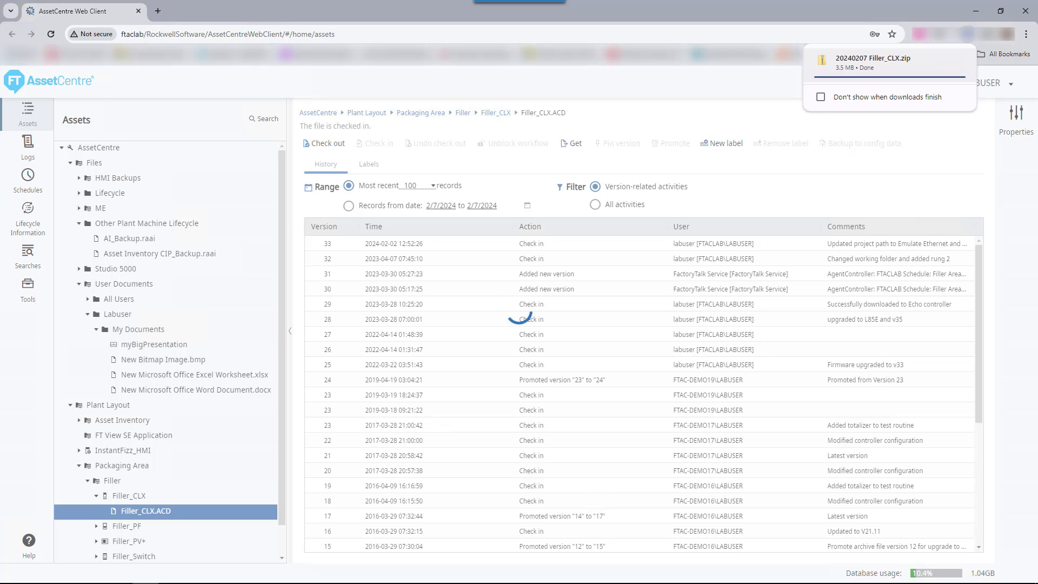
Step: Extract 20240207 Filler_CLX.zip in Downloads into its suggested 20240207 Filler_CLX folder
{"action": "key", "text": "super+e"}
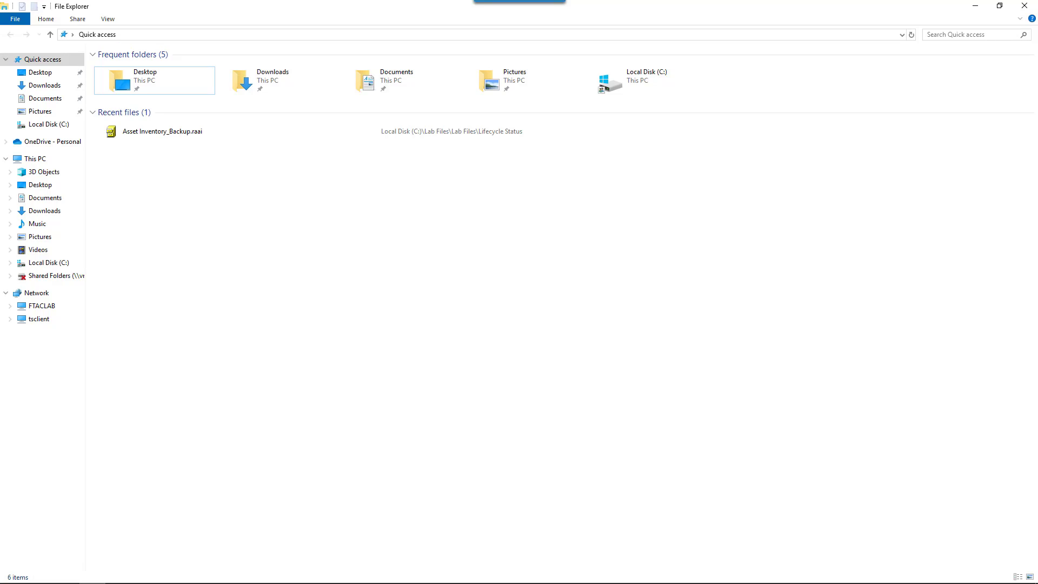
{"action": "left_click", "coordinate": [45, 210]}
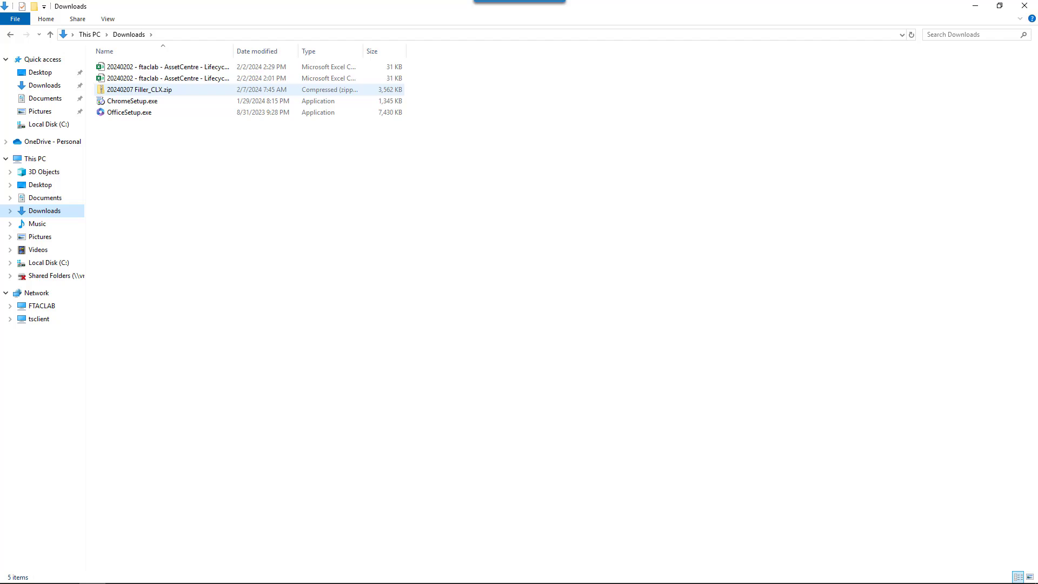
{"action": "right_click", "coordinate": [151, 89]}
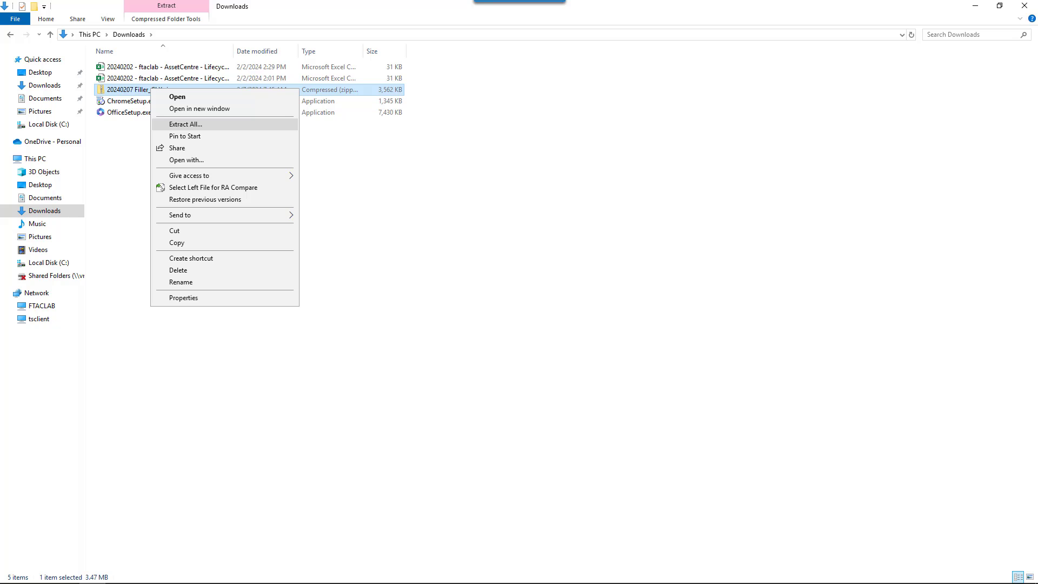
{"action": "left_click", "coordinate": [186, 124]}
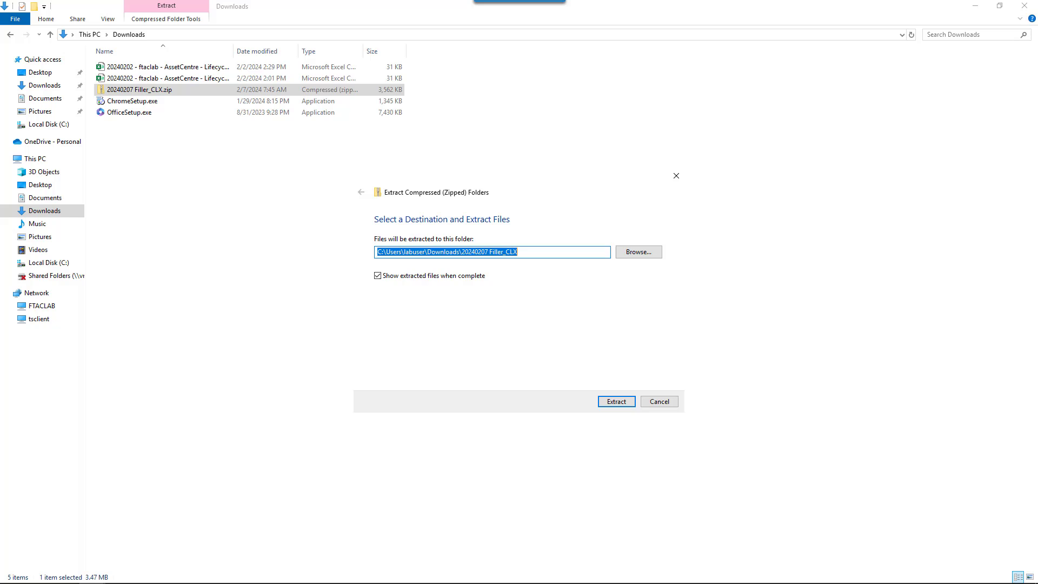
{"action": "key", "text": "Return"}
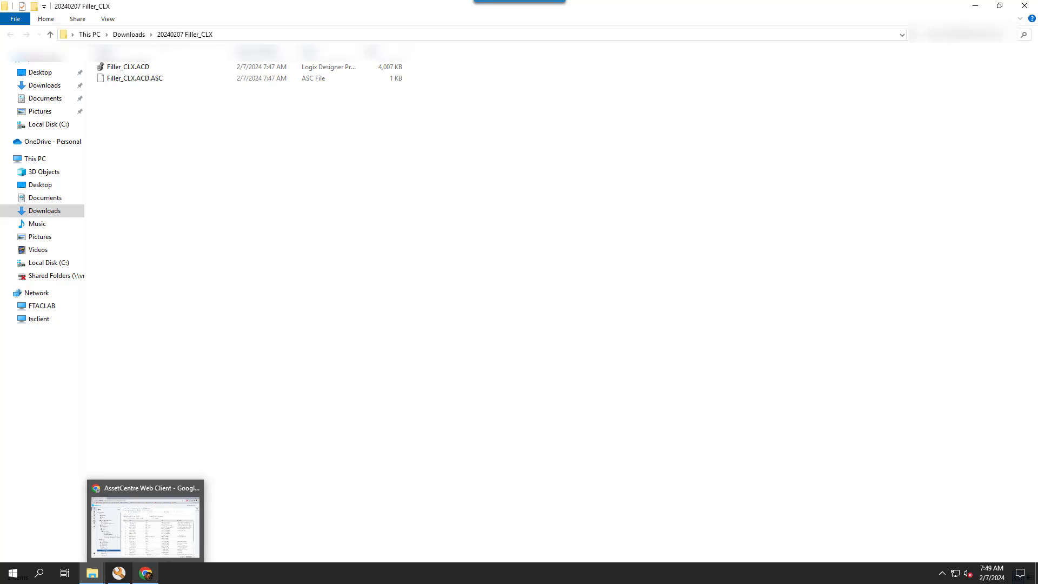
Step: Open the extracted Filler_CLX.ACD in Logix Designer, then reselect it in AssetCentre to view its history
{"action": "left_click", "coordinate": [146, 573]}
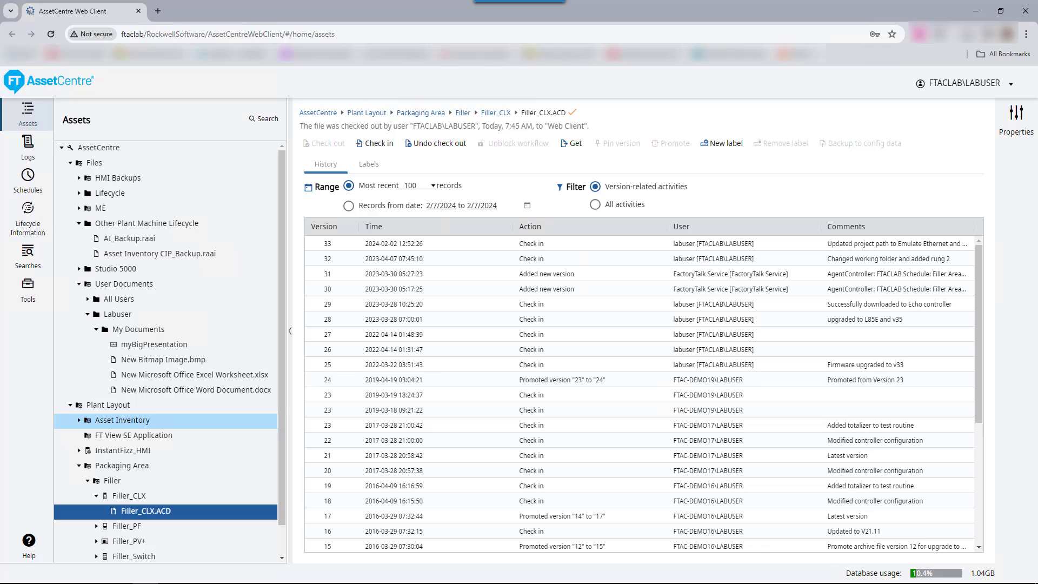
{"action": "left_click", "coordinate": [79, 420]}
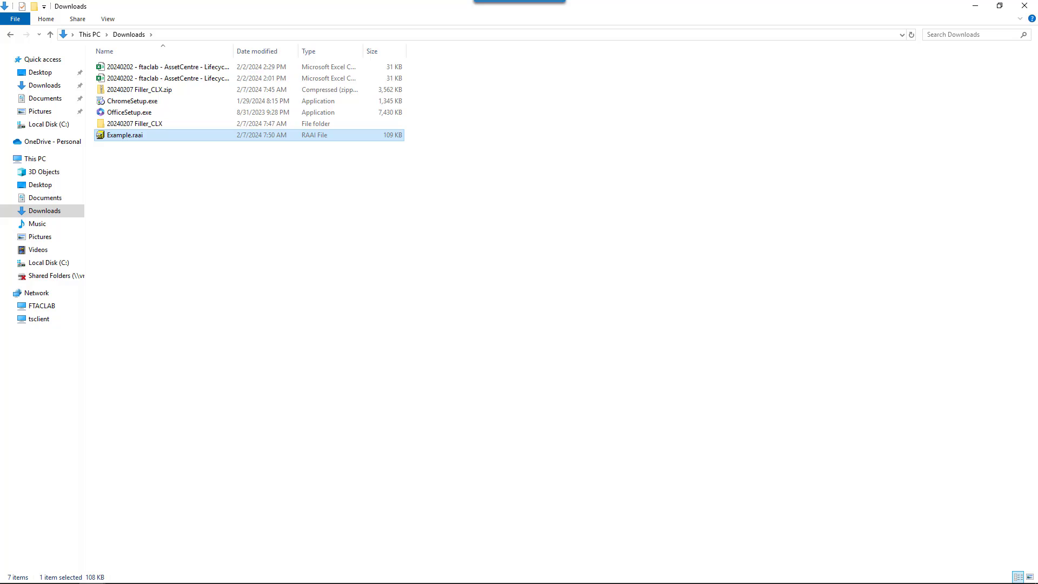
{"action": "left_click", "coordinate": [134, 123]}
{"action": "key", "text": "Return"}
{"action": "double_click", "coordinate": [121, 67]}
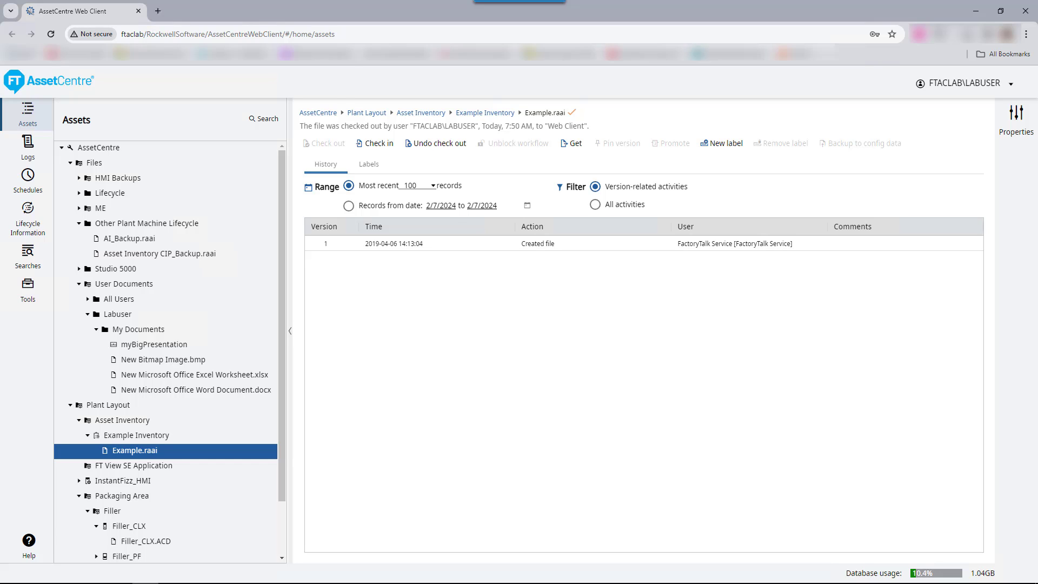
{"action": "left_click", "coordinate": [146, 540]}
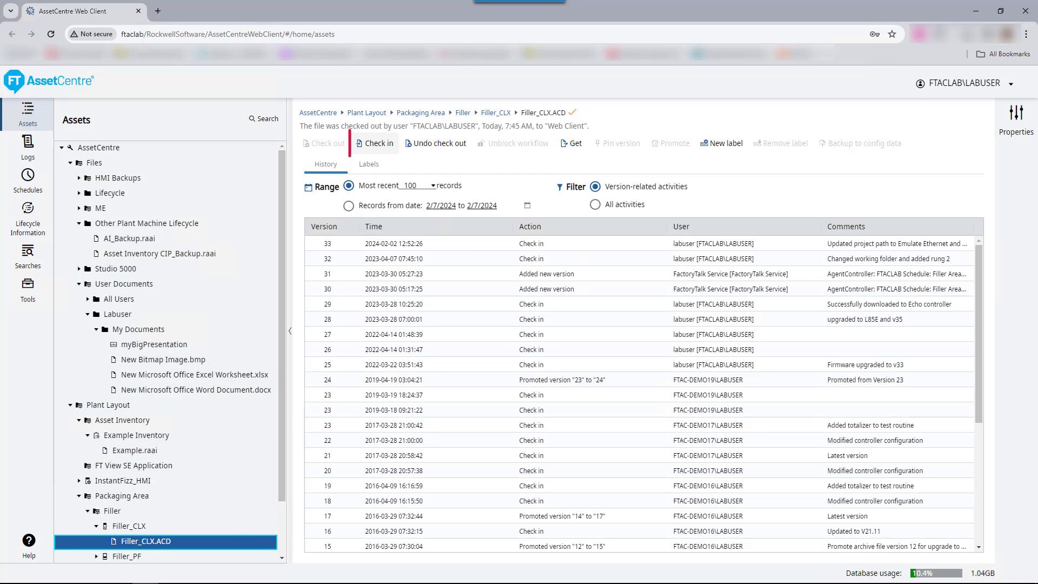
Step: Check in the edited Filler_CLX.ACD with the comment 'Changed timer preset from 5000 to 7500'
{"action": "left_click", "coordinate": [374, 143]}
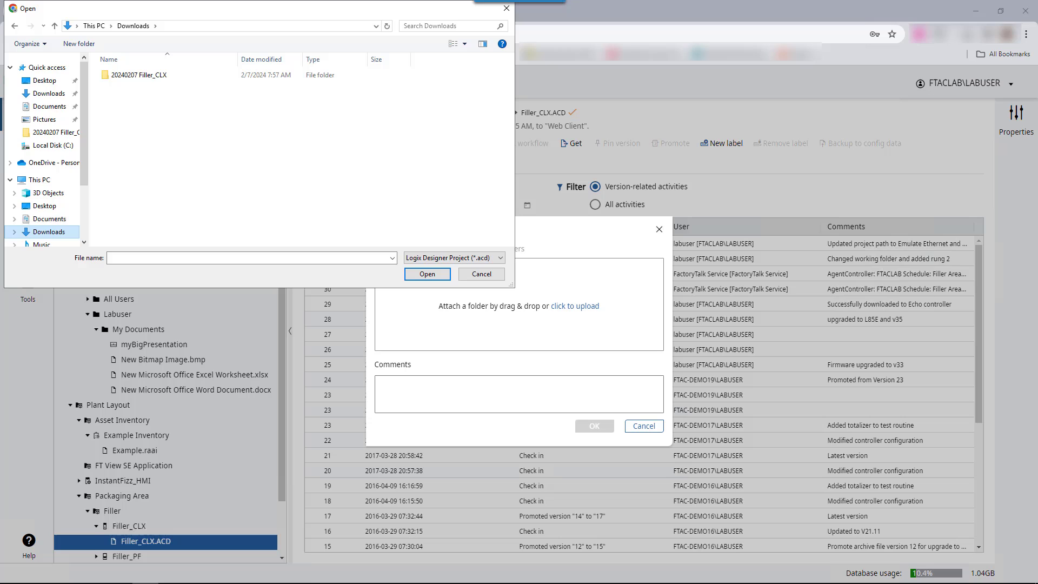
{"action": "double_click", "coordinate": [139, 74]}
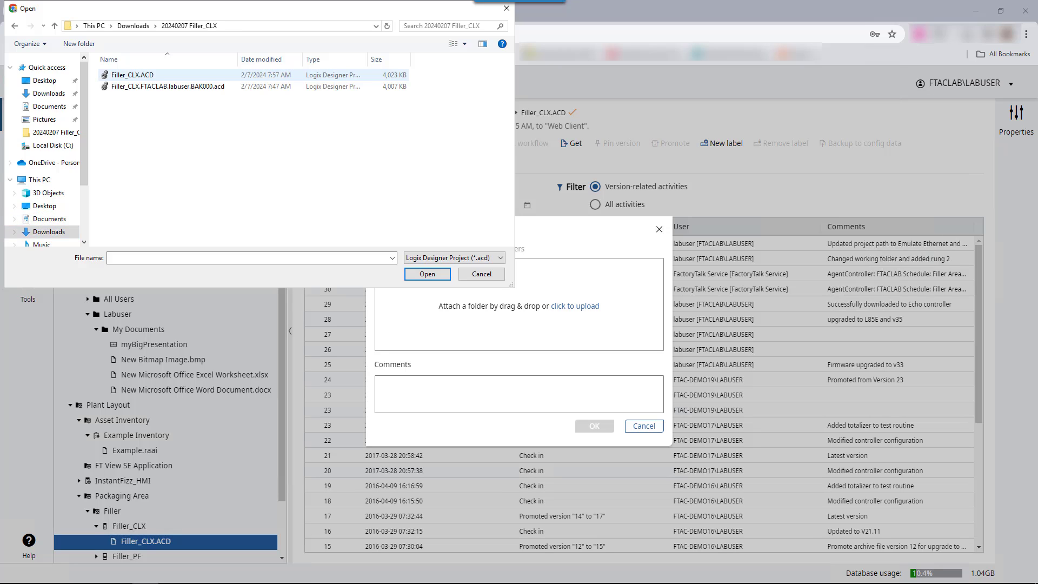
{"action": "left_click", "coordinate": [132, 75]}
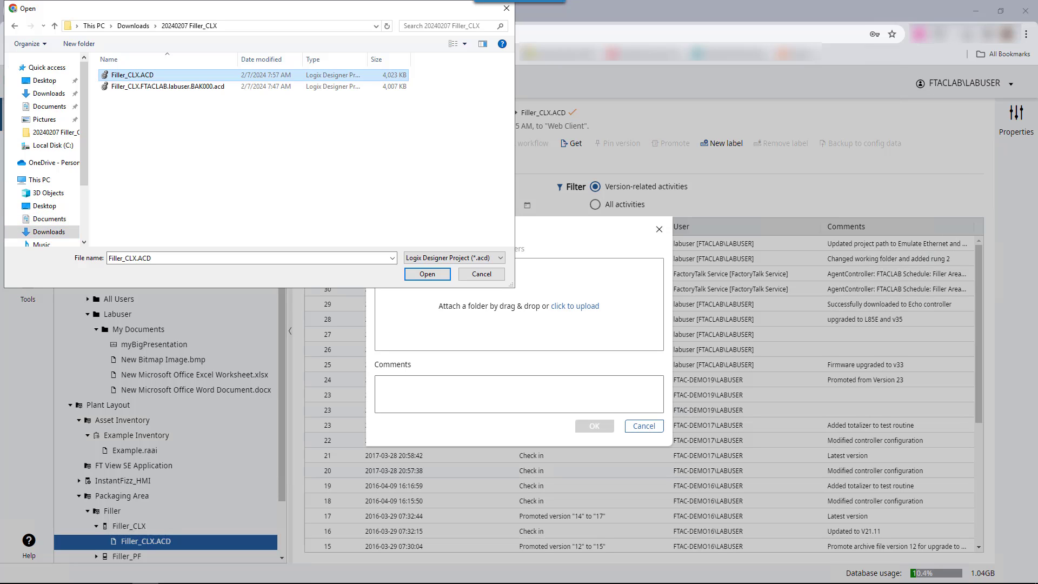
{"action": "left_click", "coordinate": [427, 274]}
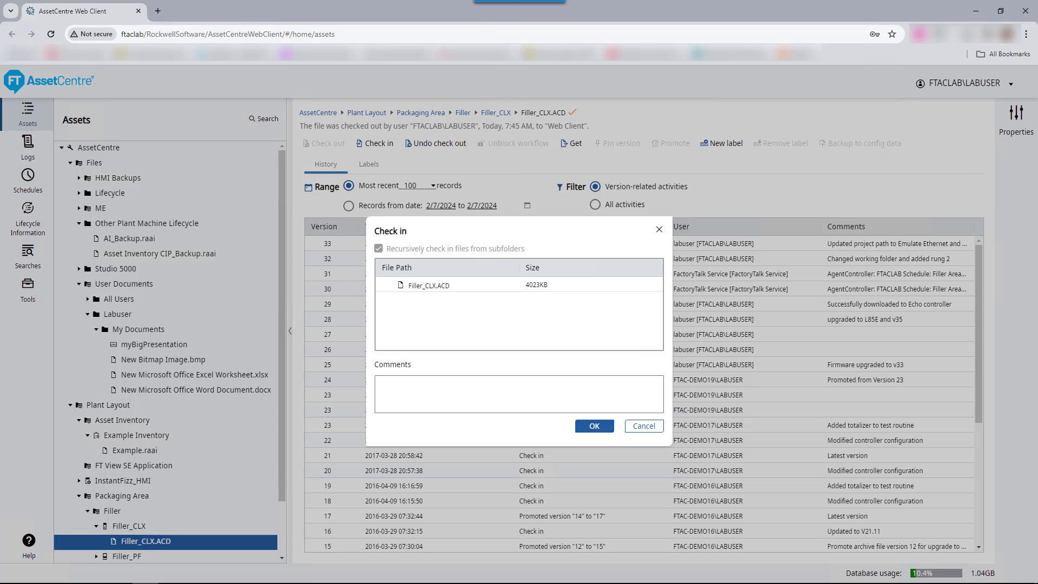
{"action": "left_click", "coordinate": [378, 383]}
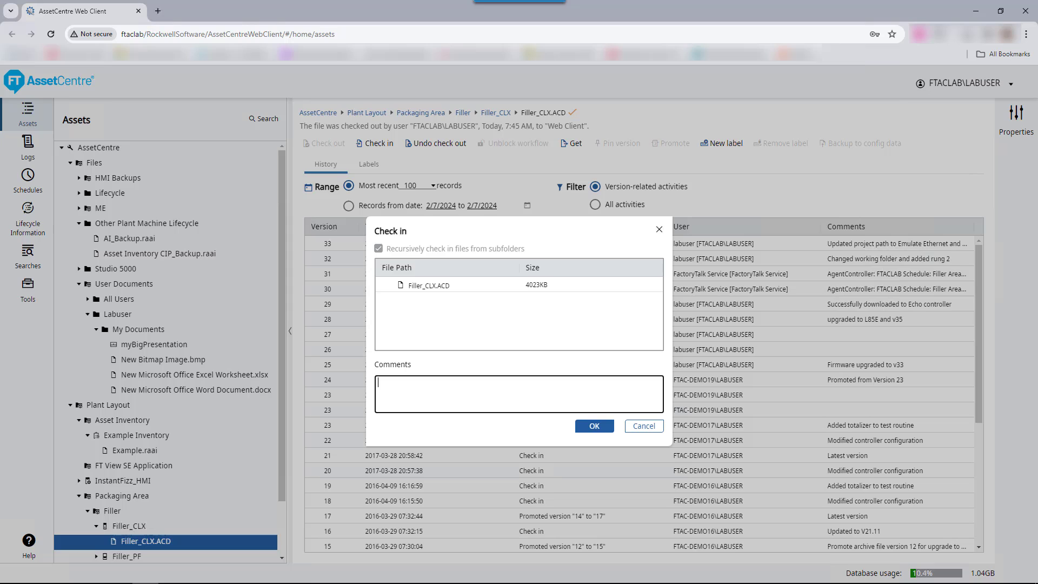
{"action": "type", "text": "Changed timer preset from 5000 to 7500"}
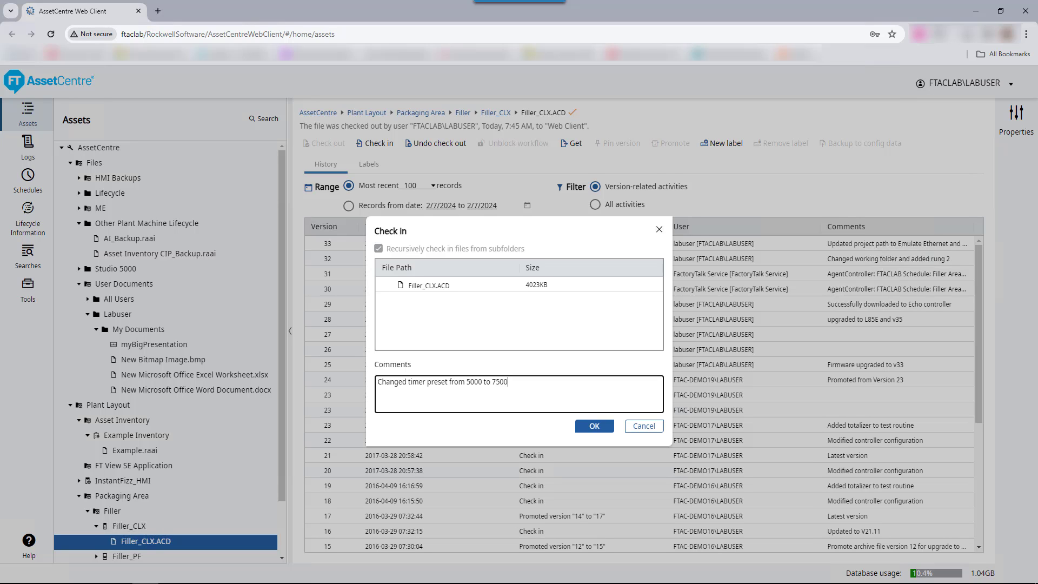
{"action": "key", "text": "Return"}
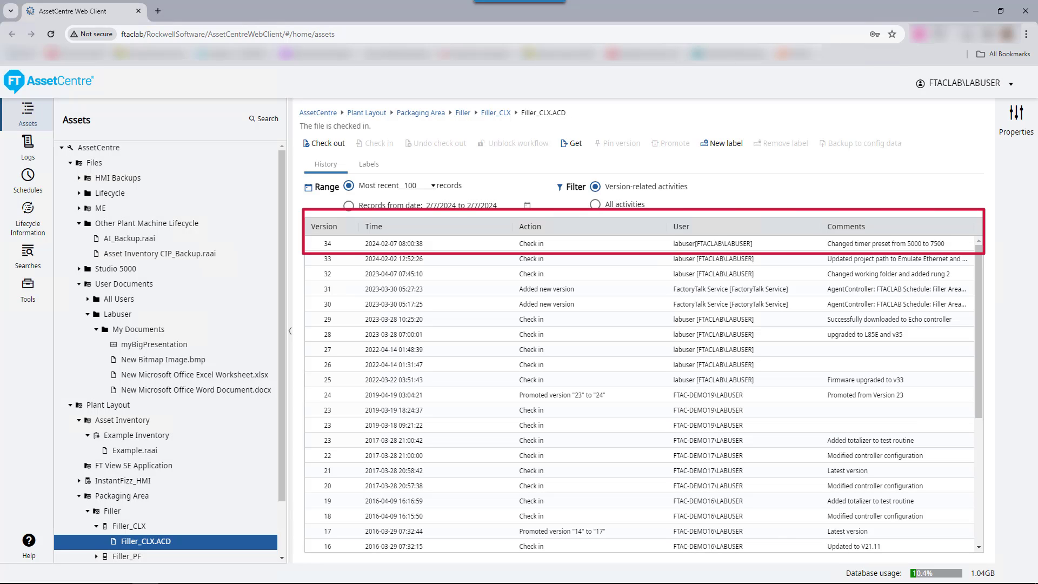
Step: Select version 34, then delete the Filler_CLX zip, extracted folder and Example.raai from Downloads
{"action": "left_click", "coordinate": [589, 244]}
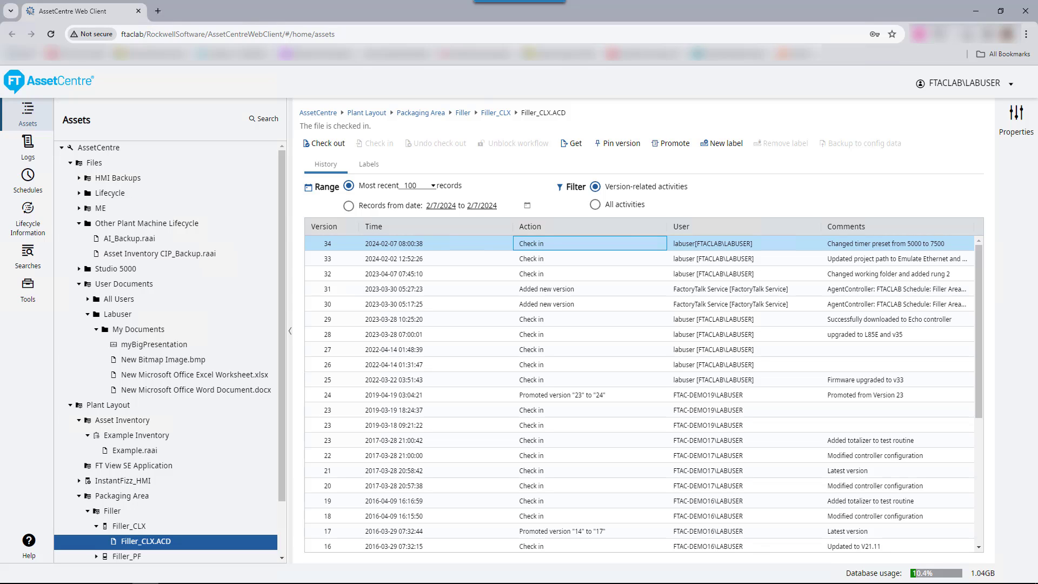
{"action": "key", "text": "alt+Tab"}
{"action": "left_click", "coordinate": [139, 101]}
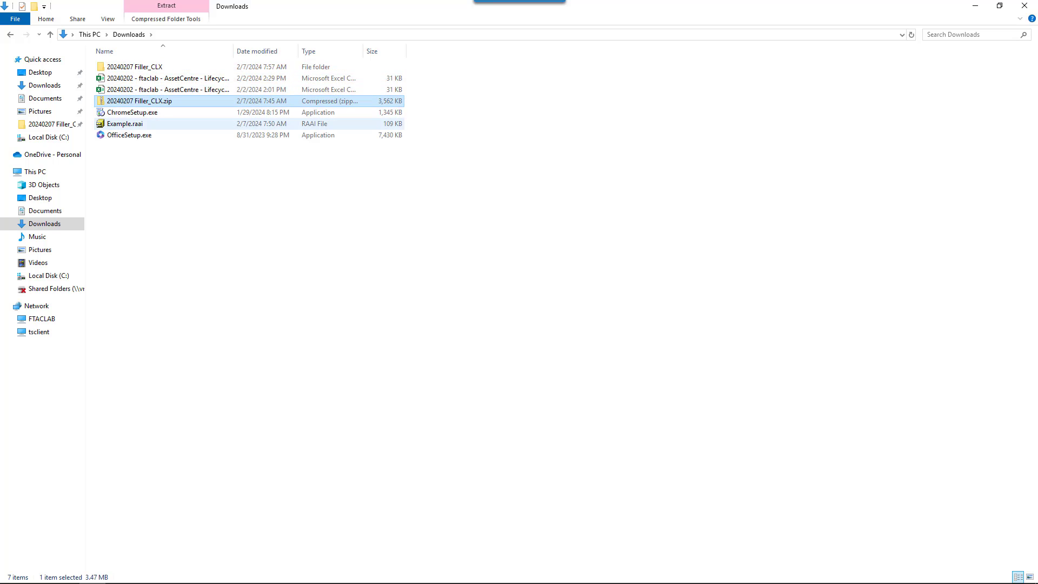
{"action": "left_click", "coordinate": [125, 123], "text": "ctrl"}
{"action": "left_click", "coordinate": [134, 67], "text": "ctrl"}
{"action": "right_click", "coordinate": [145, 66]}
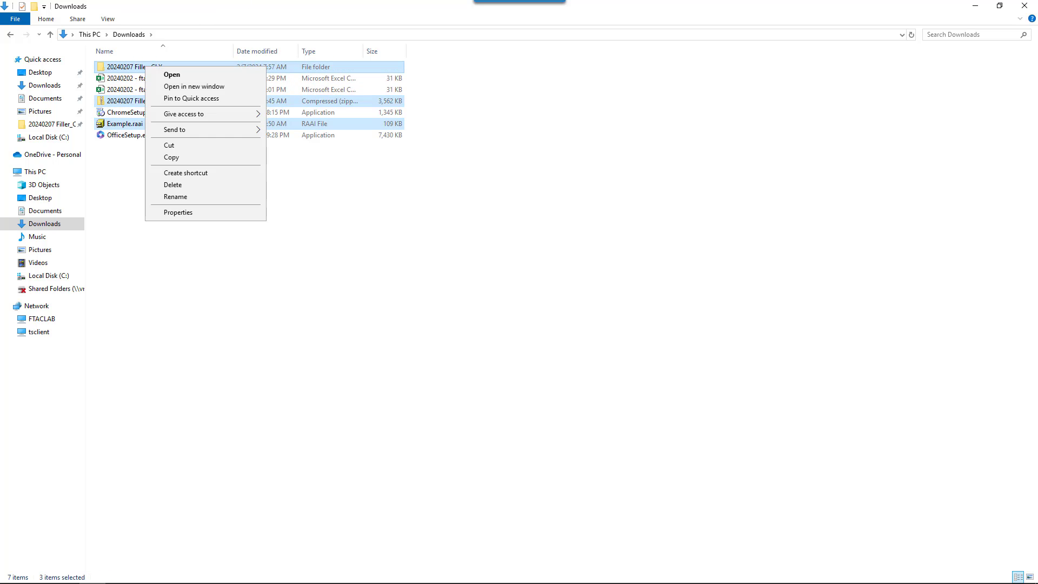
{"action": "left_click", "coordinate": [173, 184]}
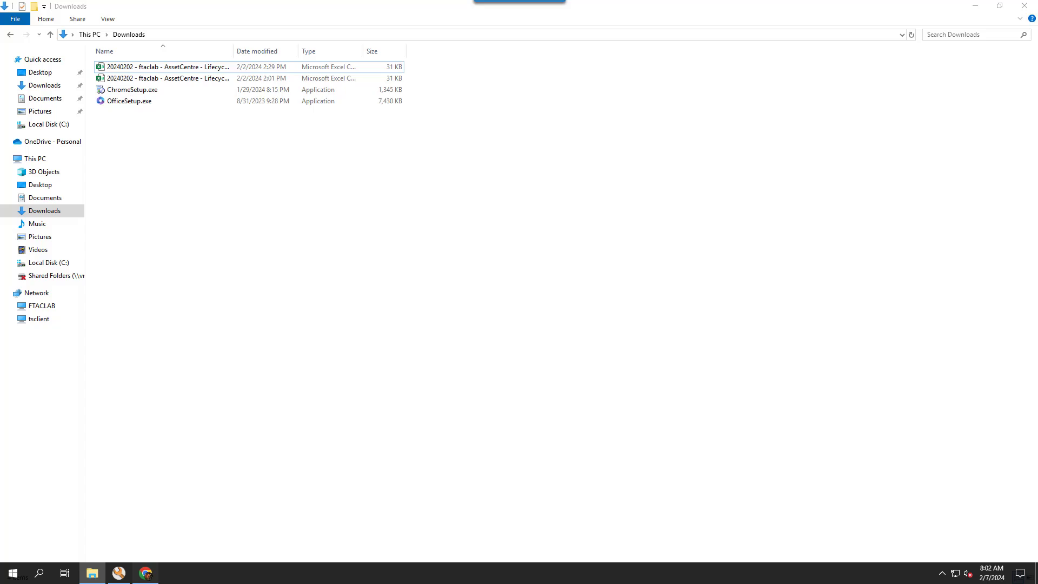
{"action": "left_click", "coordinate": [145, 573]}
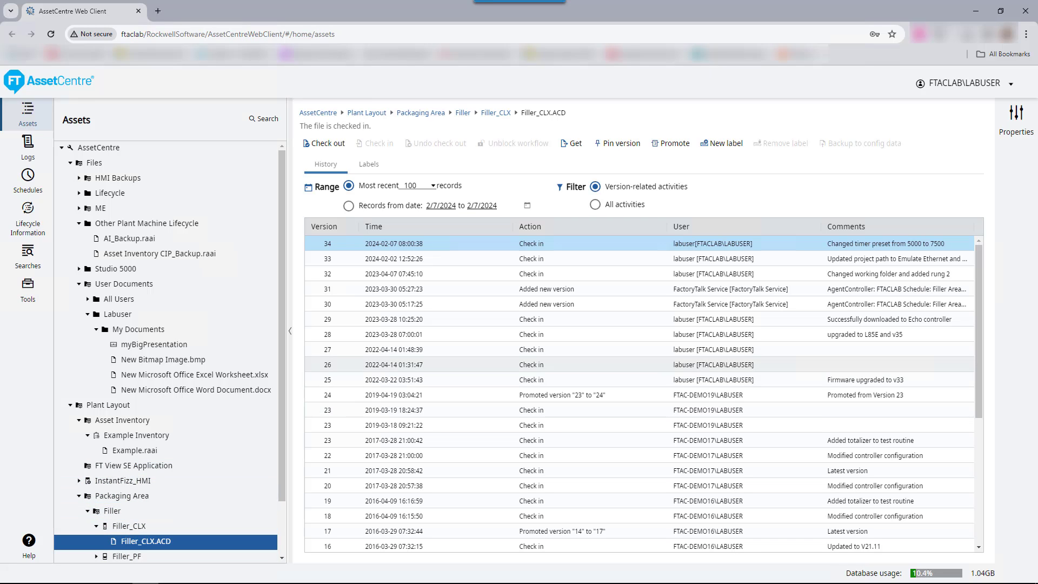
Step: Select the version 26 entry, then go to the AssetCentre root node with its empty checked-out list
{"action": "left_click", "coordinate": [327, 364]}
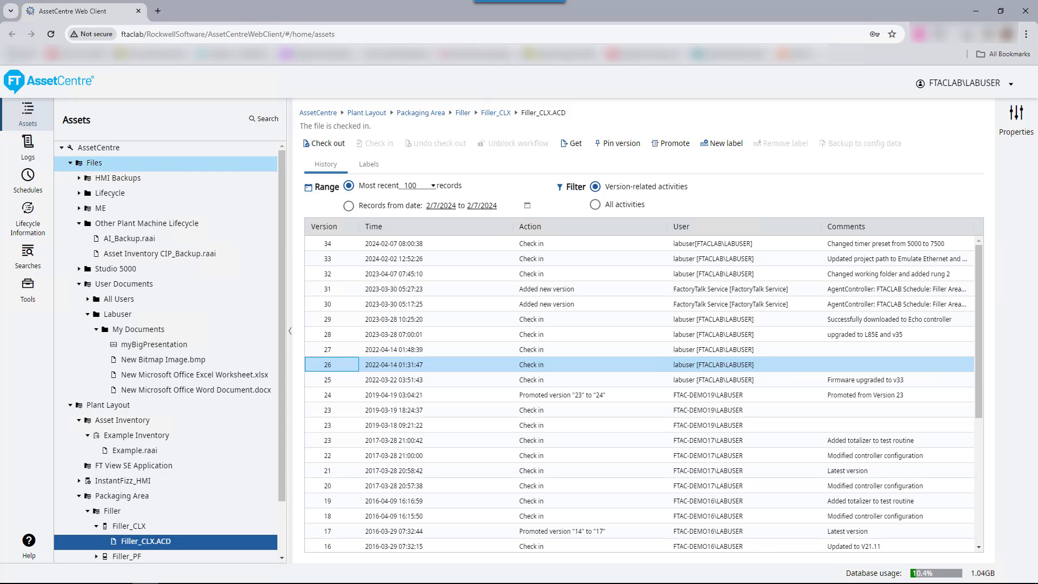
{"action": "left_click", "coordinate": [99, 147]}
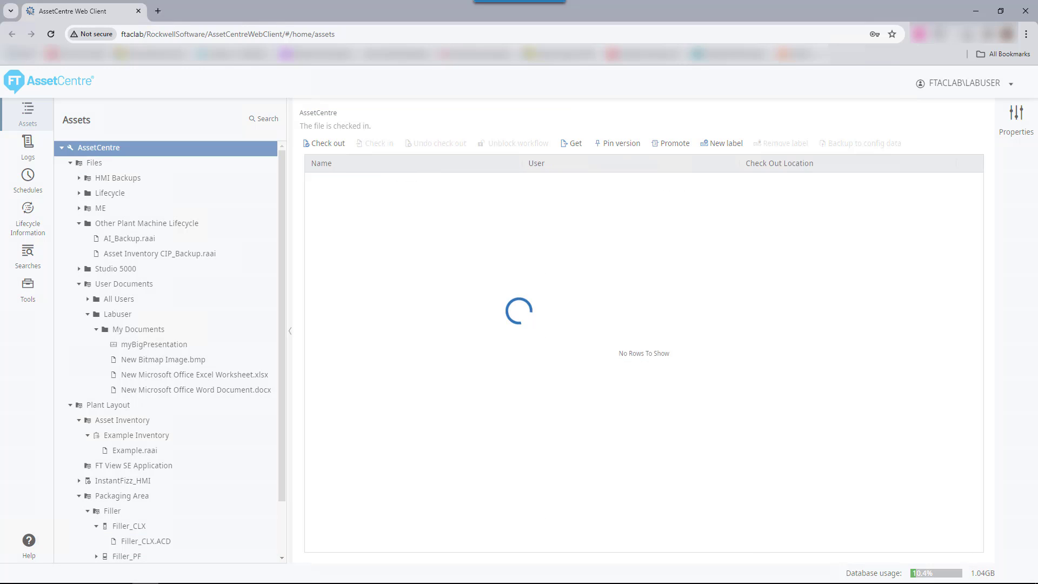